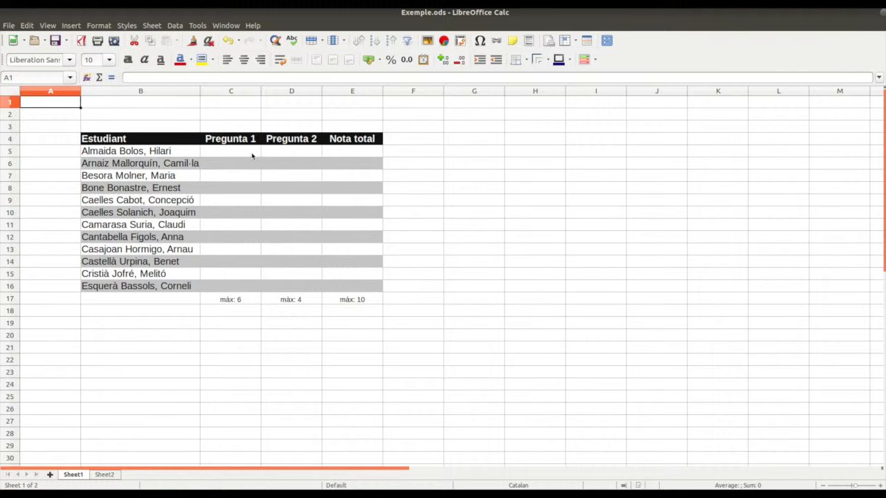
- Restrict the Pregunta 1 cells C5:C16 to decimal values in a valid range from 0 to 6
drag(253, 155, 245, 289)
click(175, 25)
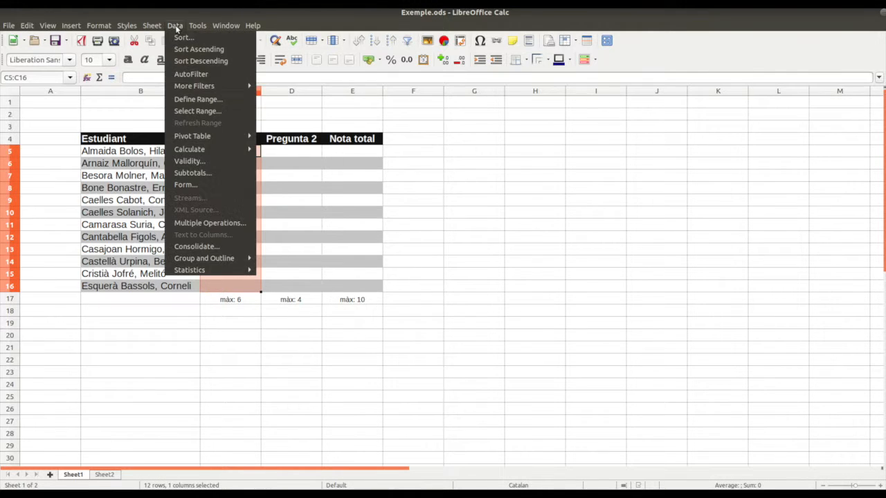
click(219, 162)
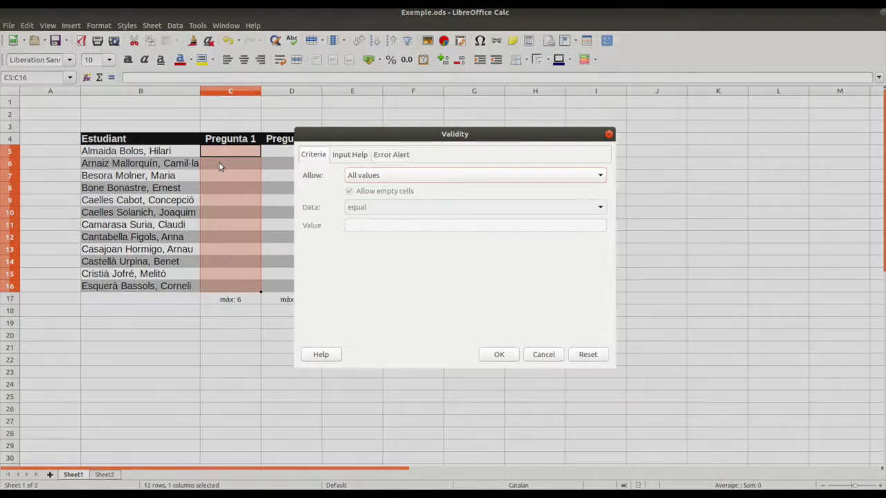
click(446, 175)
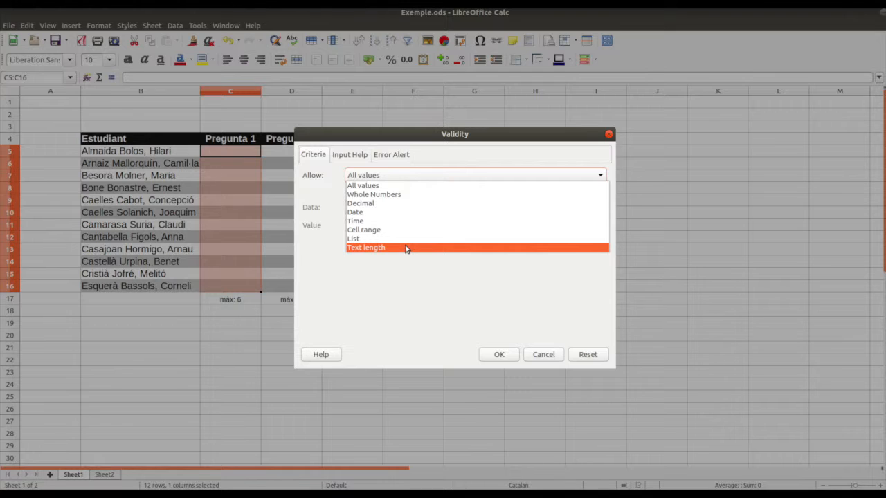
click(359, 206)
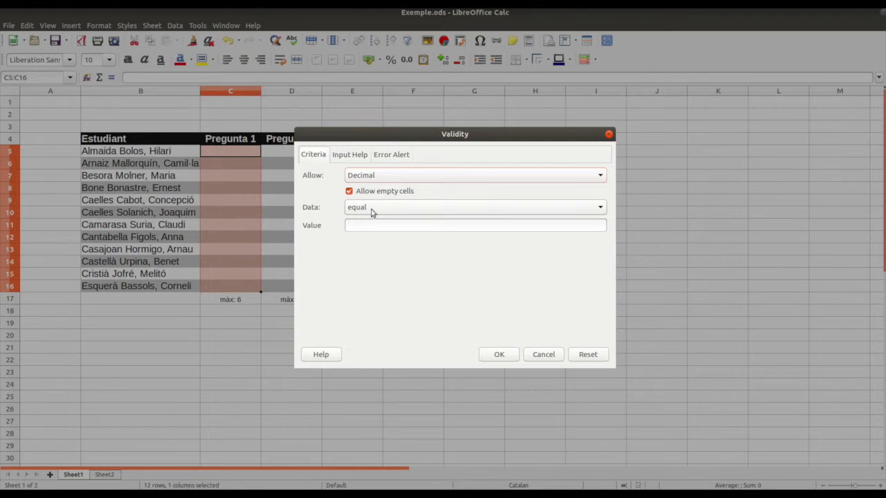
click(371, 210)
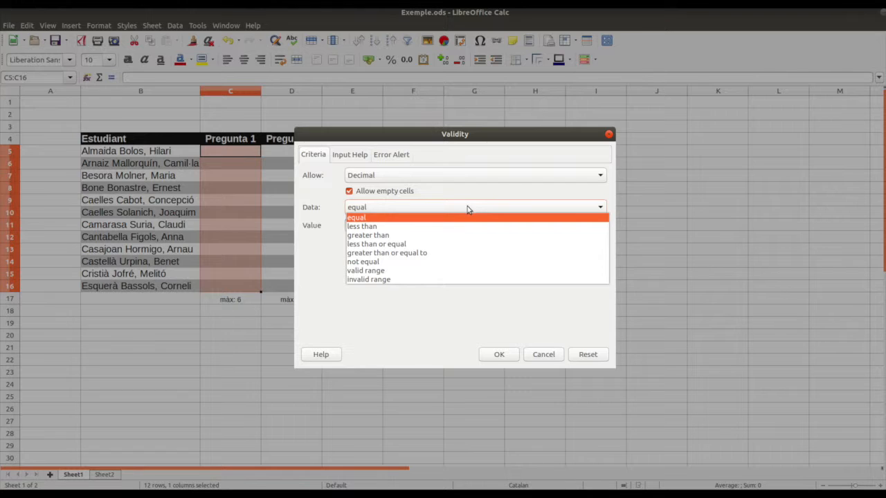
click(451, 275)
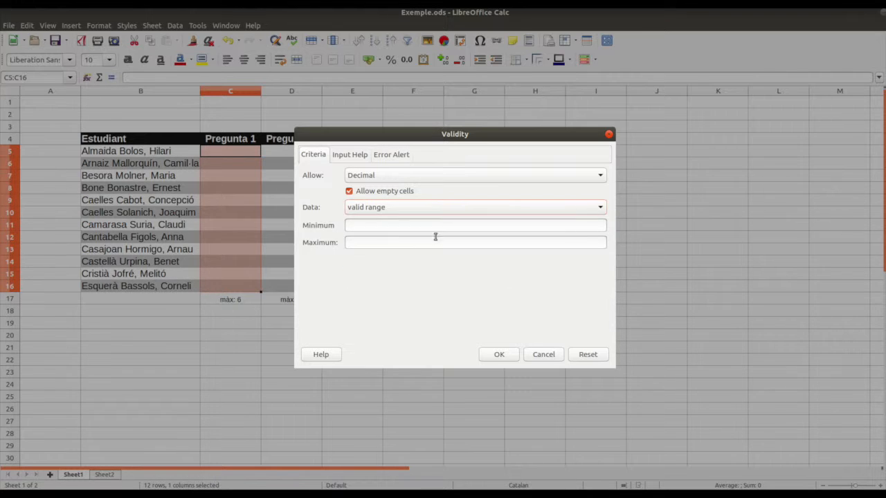
text(06)
click(501, 356)
click(374, 324)
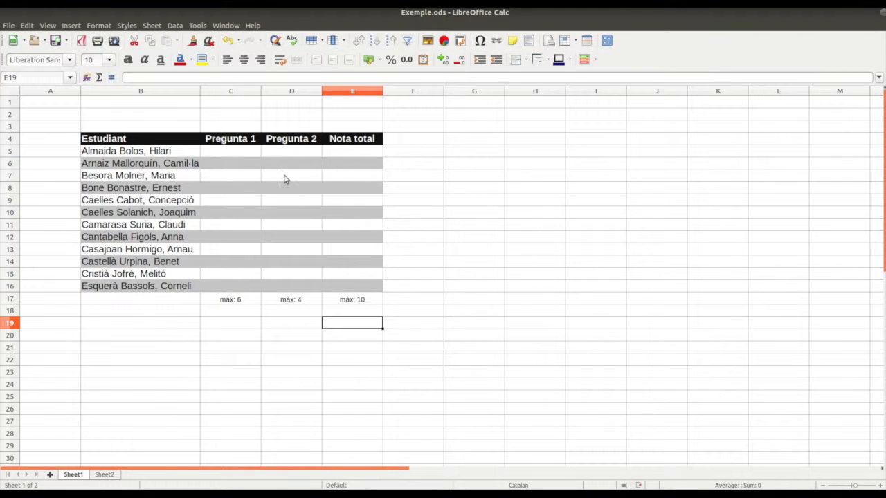
- Test the Pregunta 1 limit by entering 6 in C5 and trying 7 in C6
click(247, 155)
text(6)
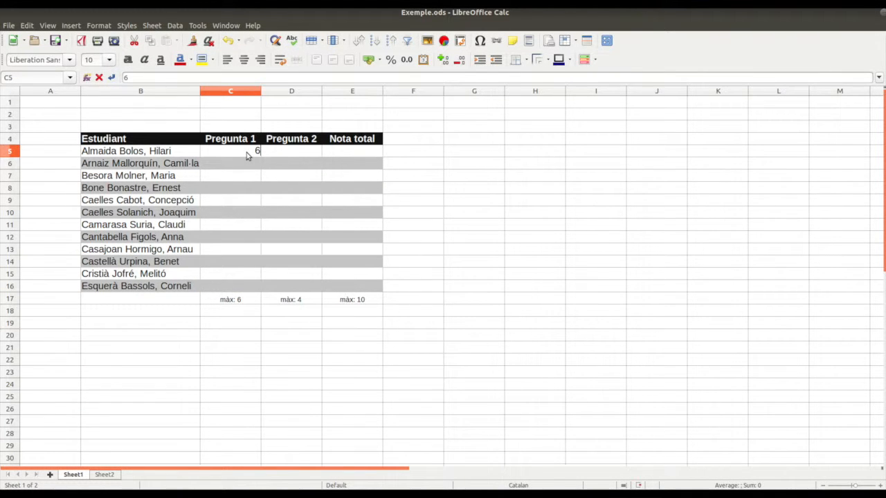
key(Return)
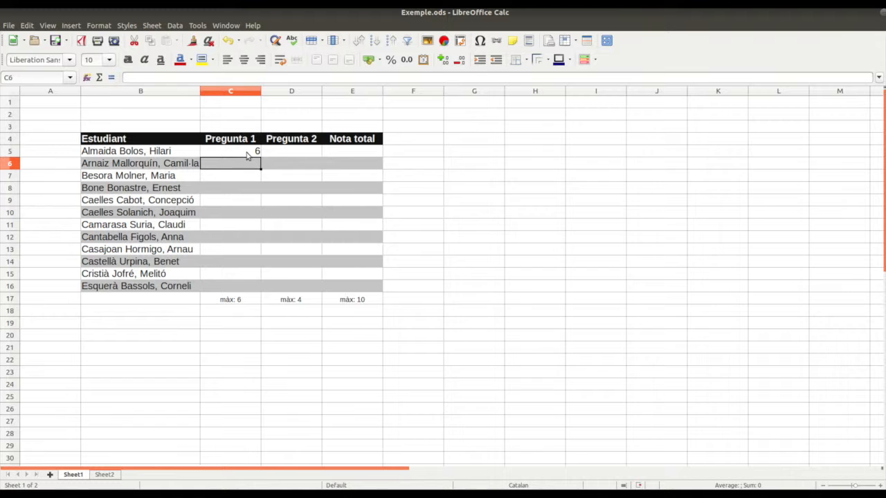
text(7)
key(Return)
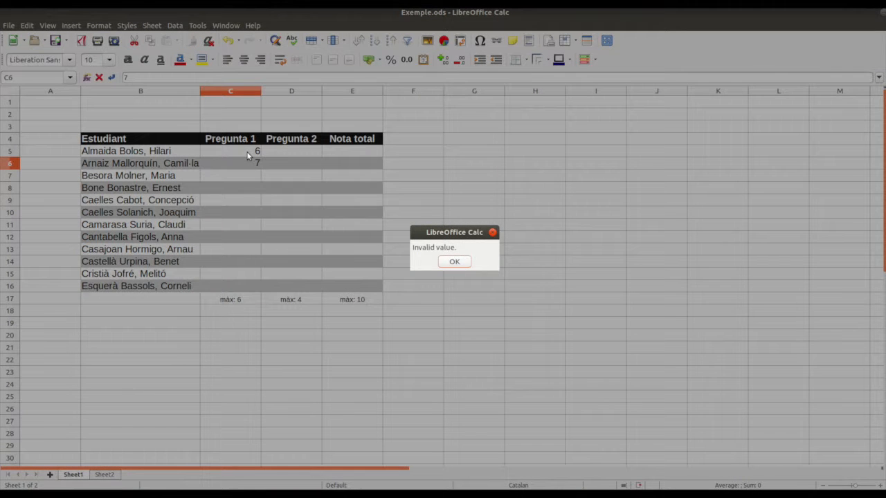
click(455, 262)
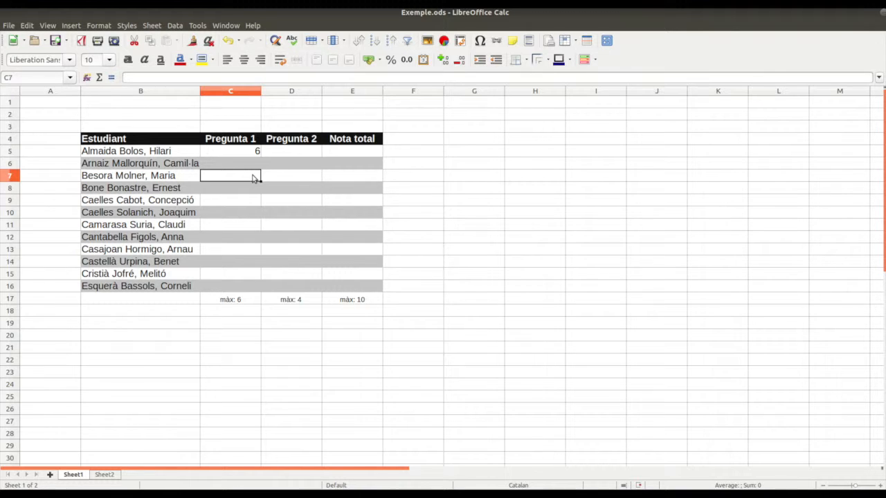
- Test decimal grades in Pregunta 1 by entering 5,999999 in C7 and trying 6,01 in C8
text(5,999999)
key(Return)
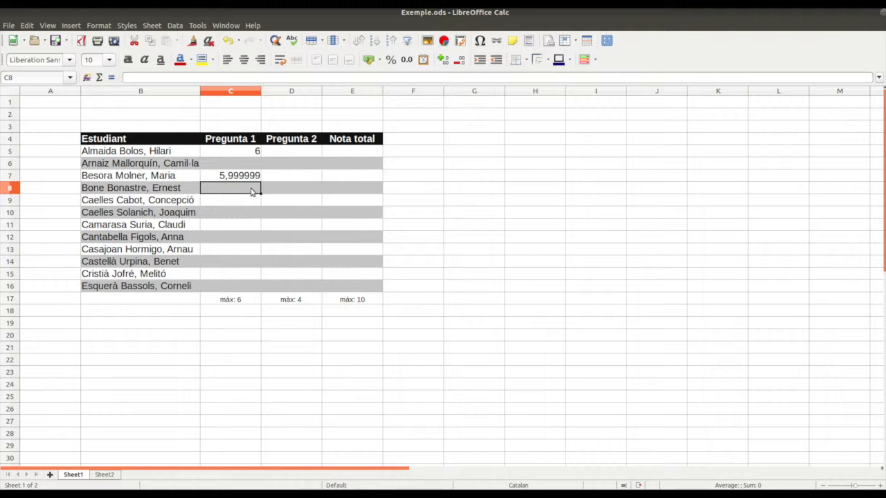
text(6,01)
key(Return)
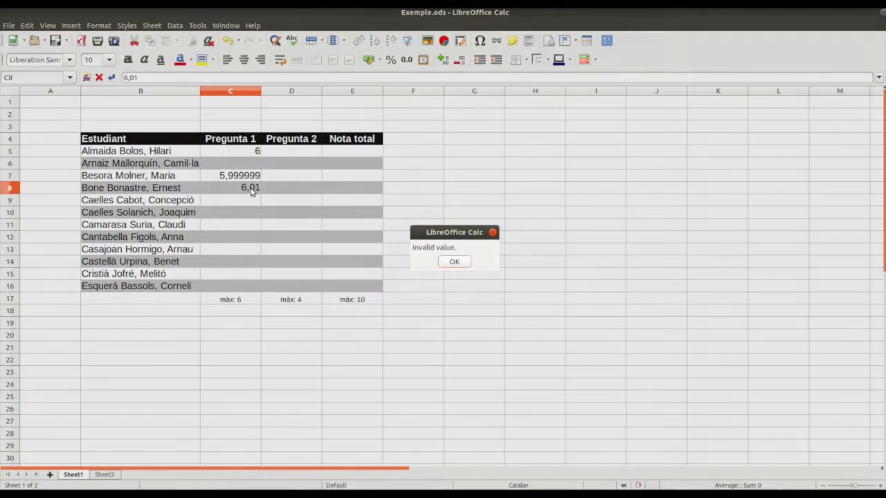
click(455, 261)
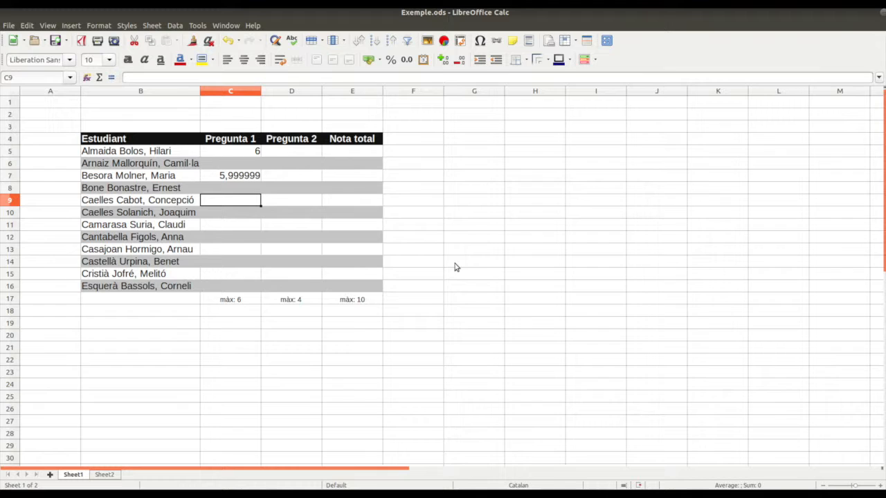
- Restrict the Pregunta 2 cells D5:D16 to decimal values in a valid range from 0 to 4
click(291, 154)
drag(291, 154, 292, 290)
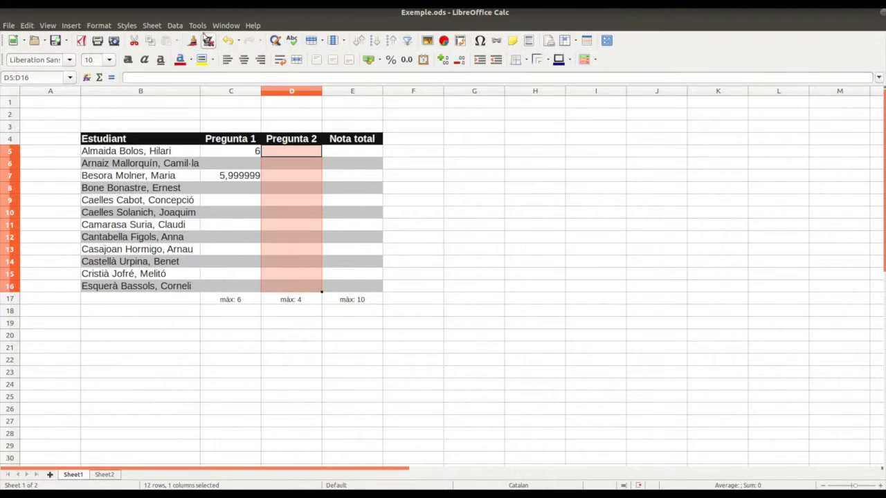
click(175, 25)
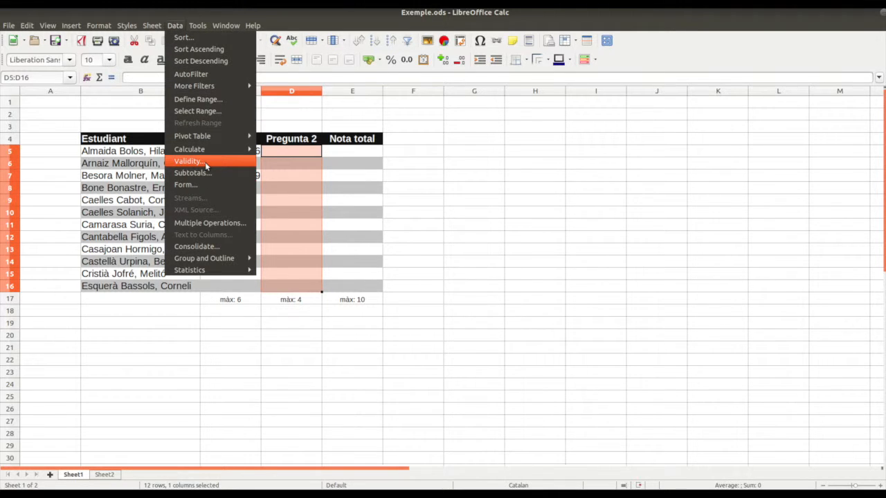
click(205, 162)
click(400, 176)
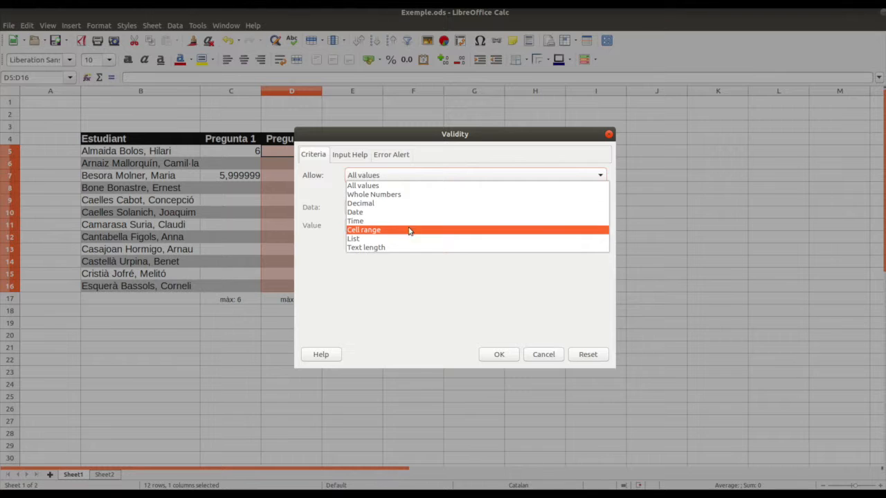
click(424, 204)
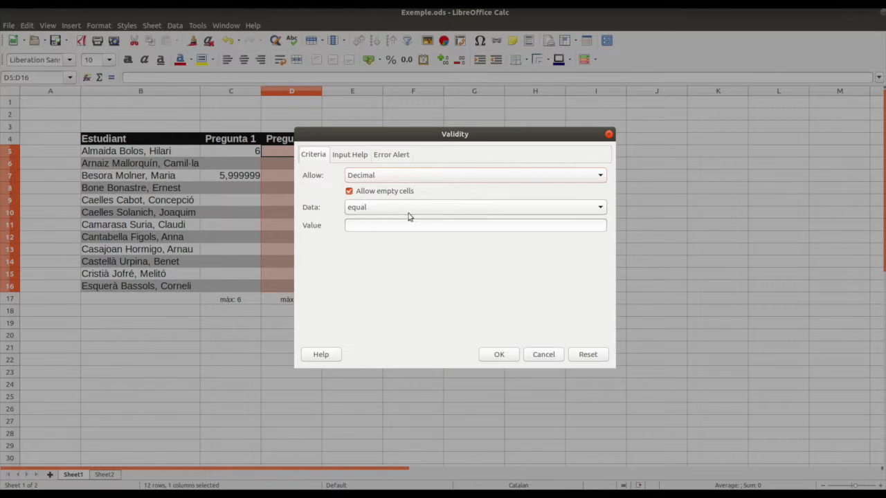
click(410, 210)
key(Escape)
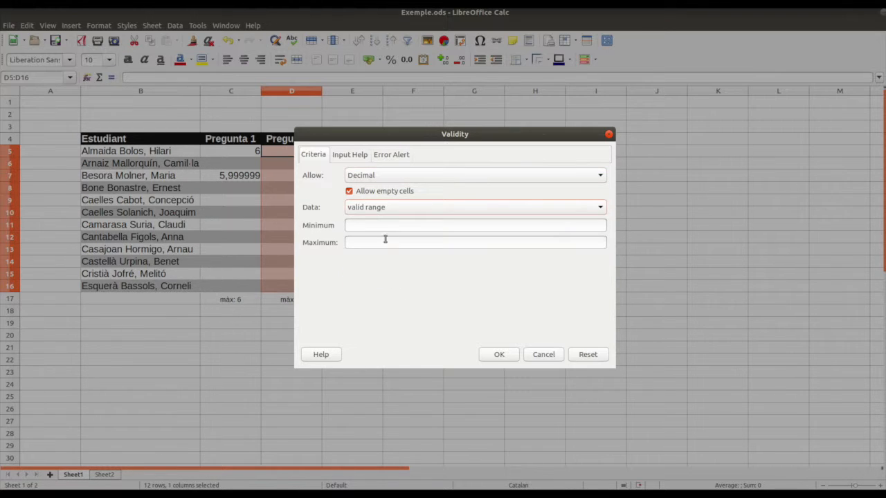
click(385, 227)
text(0)
click(382, 241)
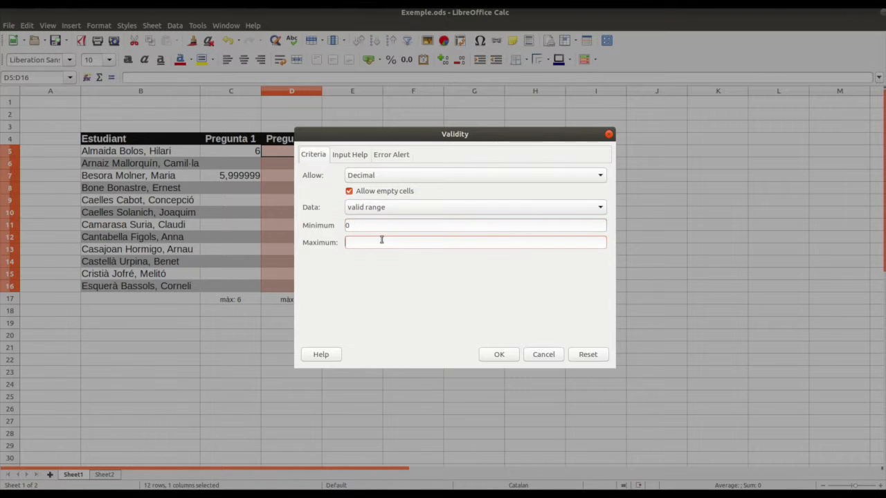
text(4)
click(507, 359)
- Set the validity criteria for the Nota total cells E5:E16 to decimals in a valid range from 0 to 10
drag(366, 152, 369, 286)
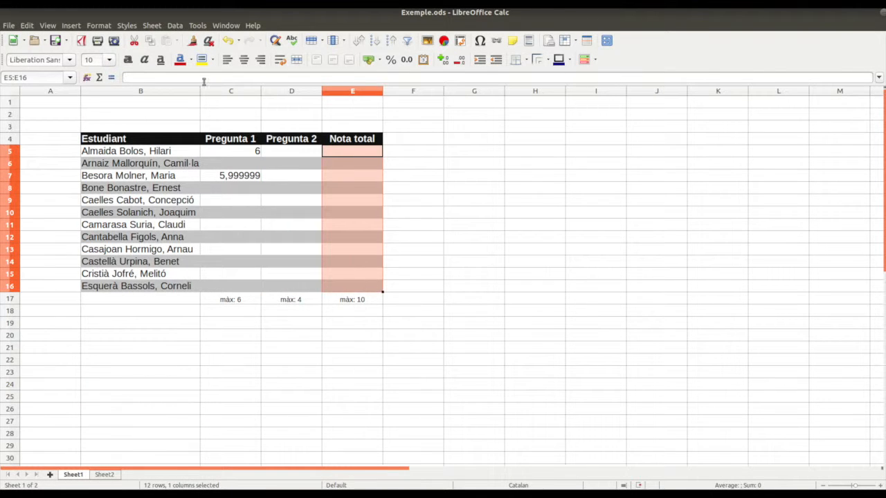
click(175, 25)
click(215, 162)
click(391, 178)
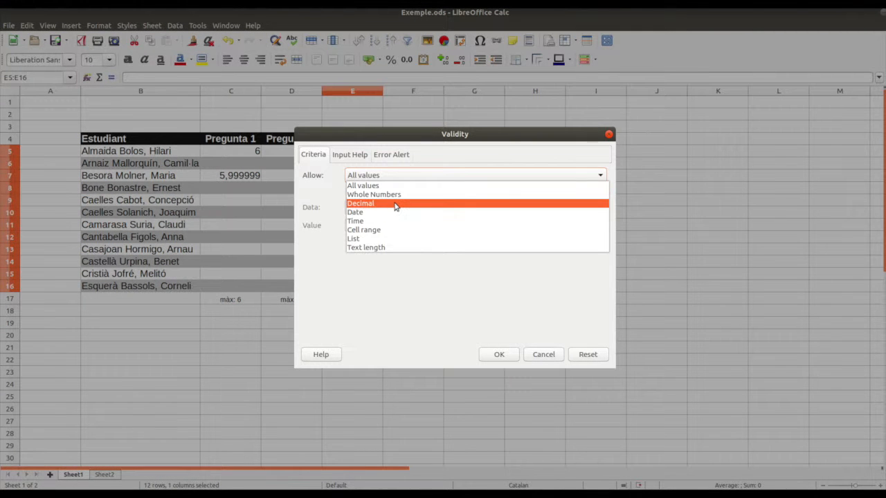
click(388, 204)
click(396, 209)
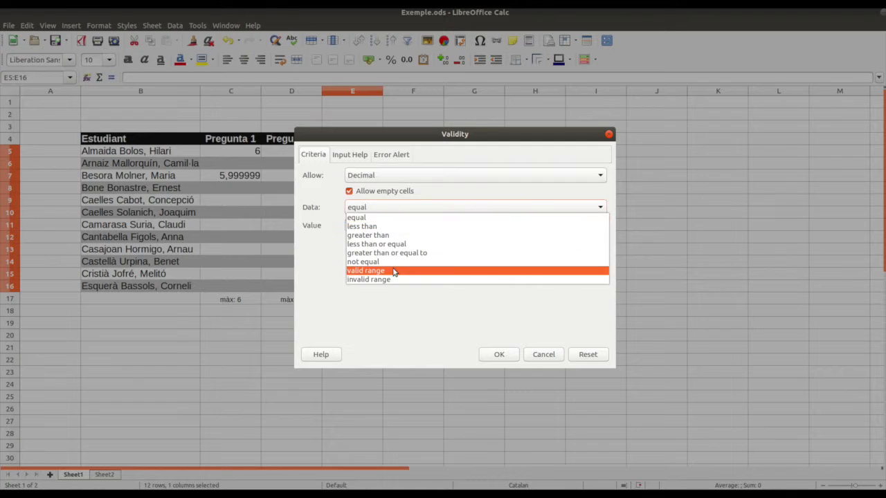
click(395, 271)
click(400, 227)
text(0)
click(369, 246)
text(10)
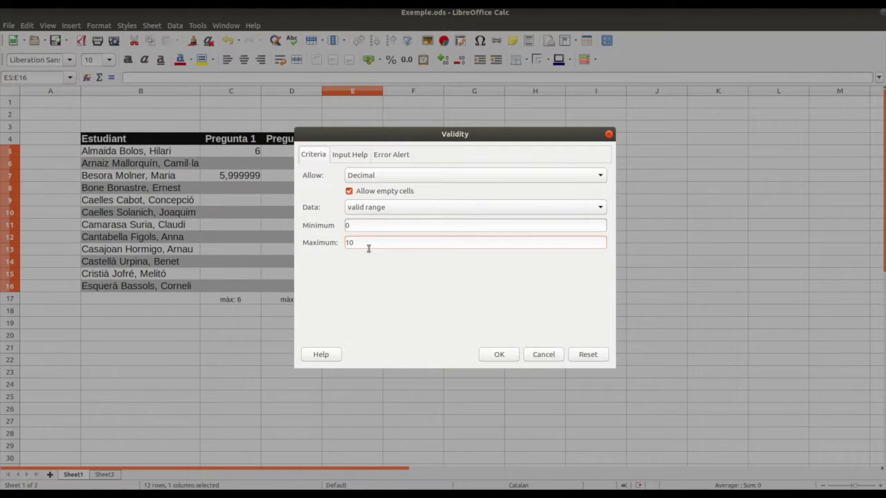
- Enable input help for the Nota total cells with the title "Avis" and the text "Només valors entre l'1 i el 10"
click(355, 157)
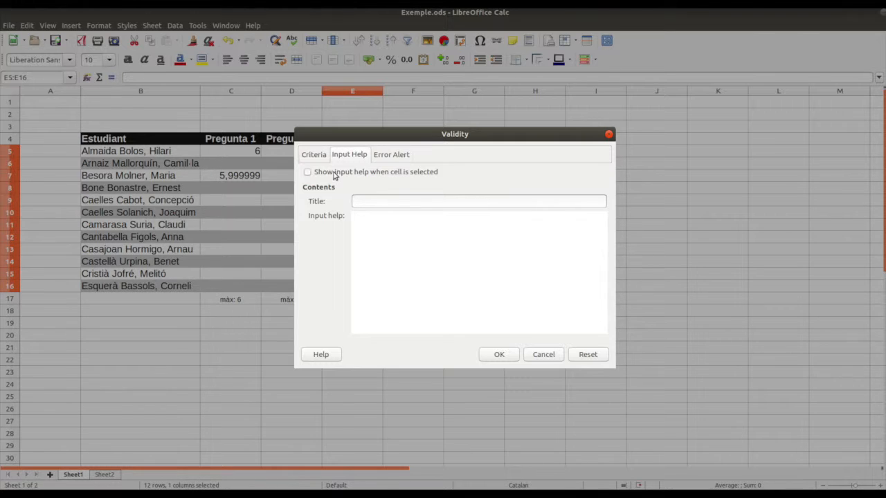
click(334, 175)
click(380, 203)
text(Avis)
click(393, 229)
text(Només valors entre l)
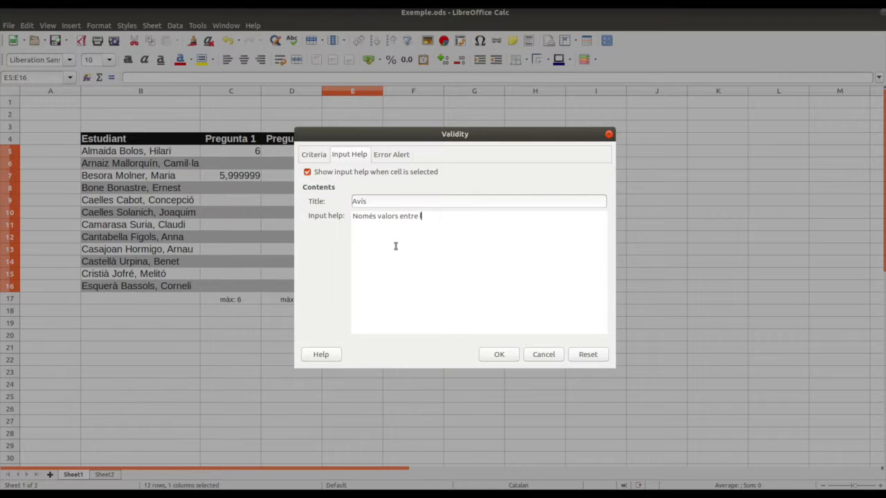
text('1 i el 1)
- Add a Stop error alert titled "Error" reading "ATENCIÓ: Només s'admeten aquells valors entre l'1 i el 10" and apply the validity settings
click(405, 157)
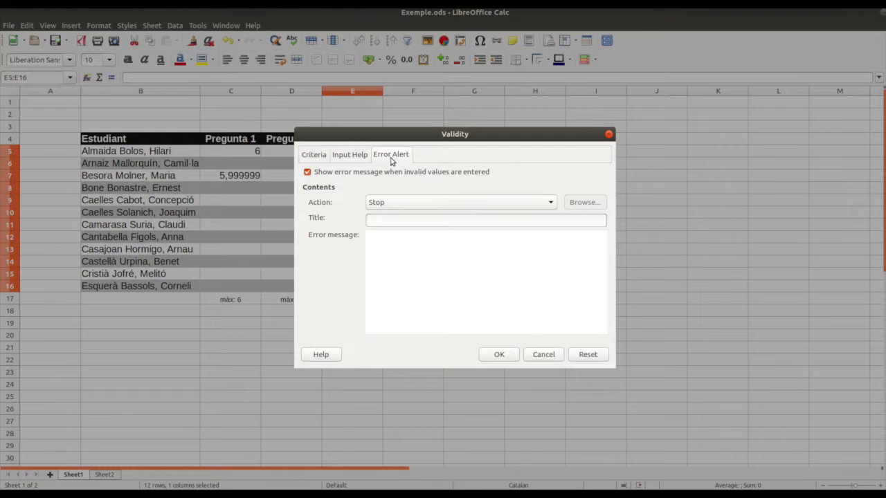
click(434, 205)
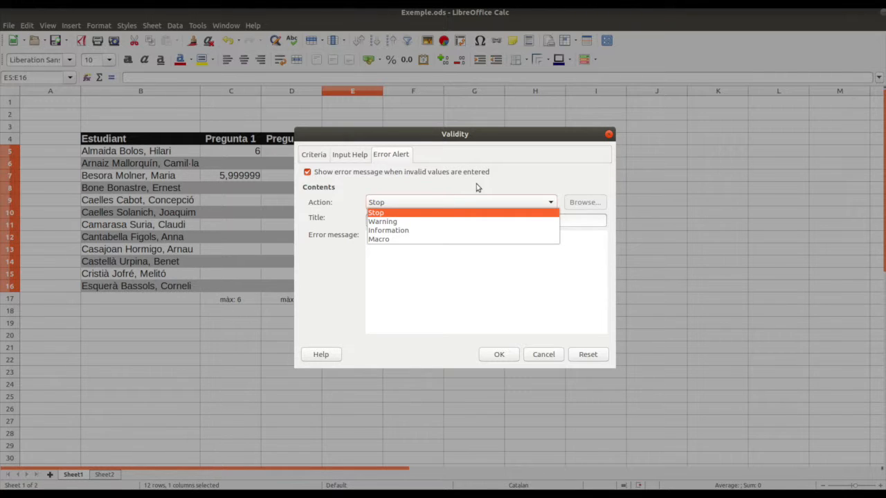
click(476, 184)
click(443, 220)
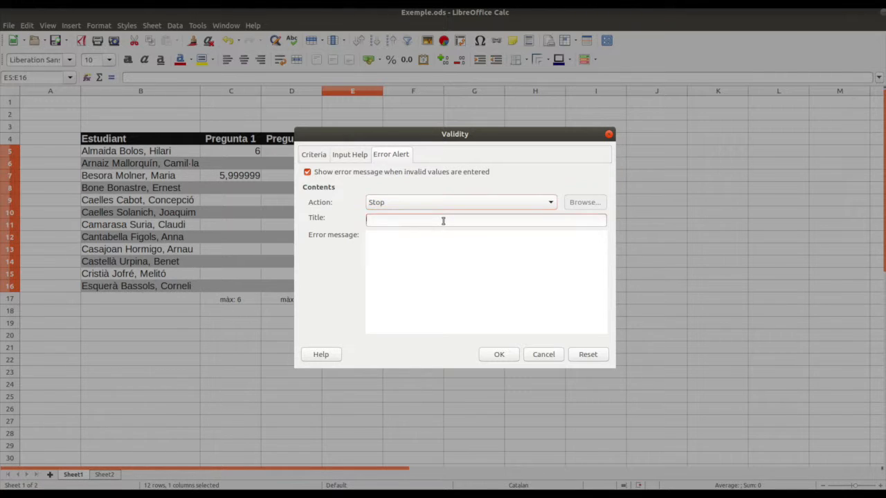
text(Error)
click(437, 247)
text(Només s'admetent aquells valors entre)
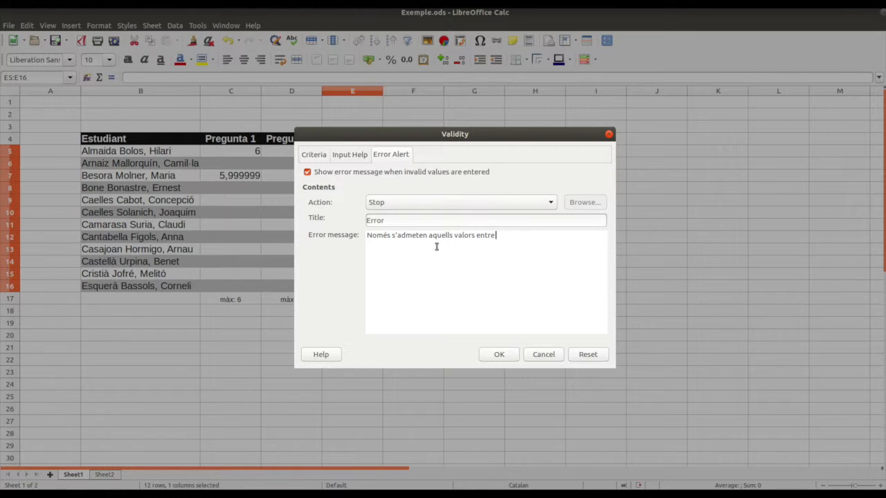
text( l'1 i el 10)
text(ATENCIÓ)
text(:)
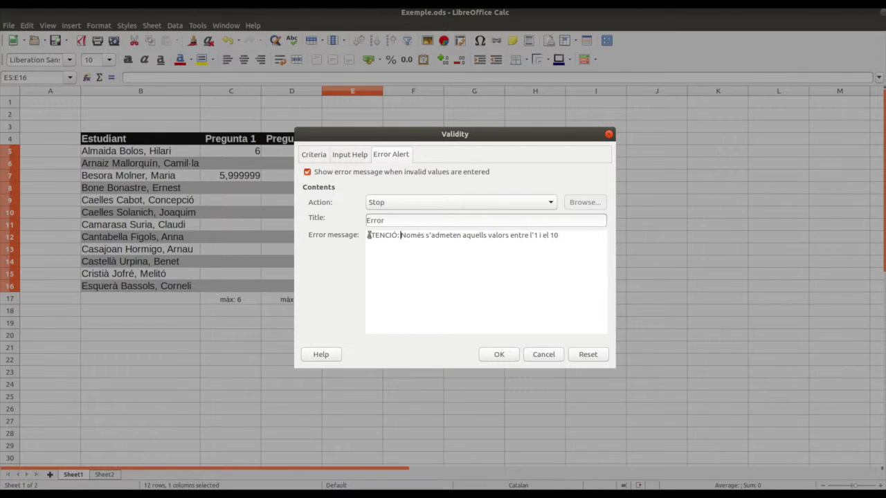
click(315, 155)
click(508, 357)
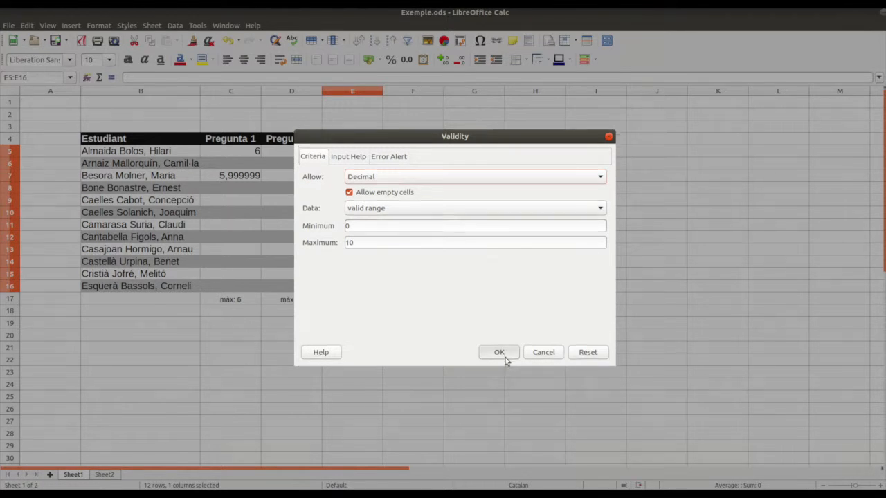
- Test the Nota total validity rule by trying to enter 11 in cell E5, and dismiss the alert
click(447, 254)
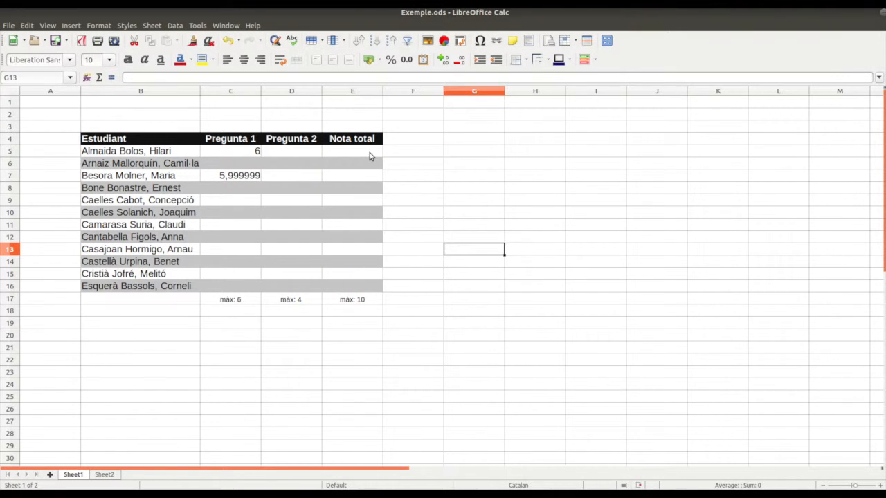
click(371, 152)
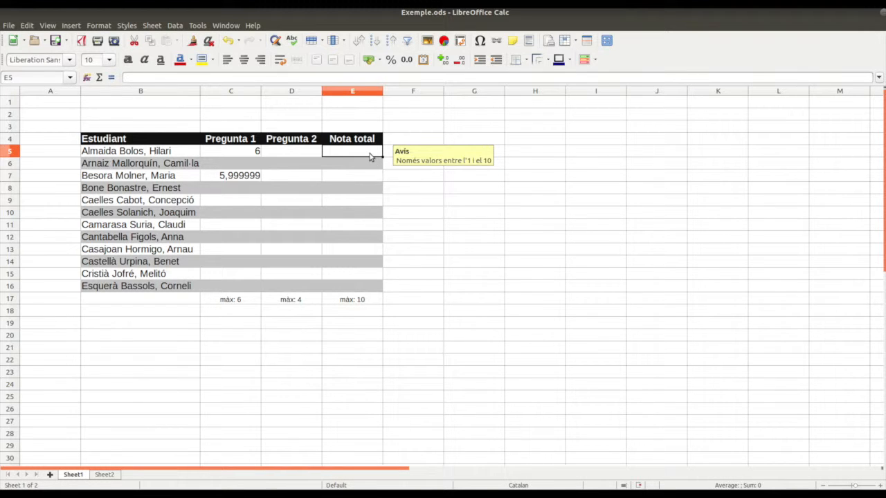
text(11)
key(Return)
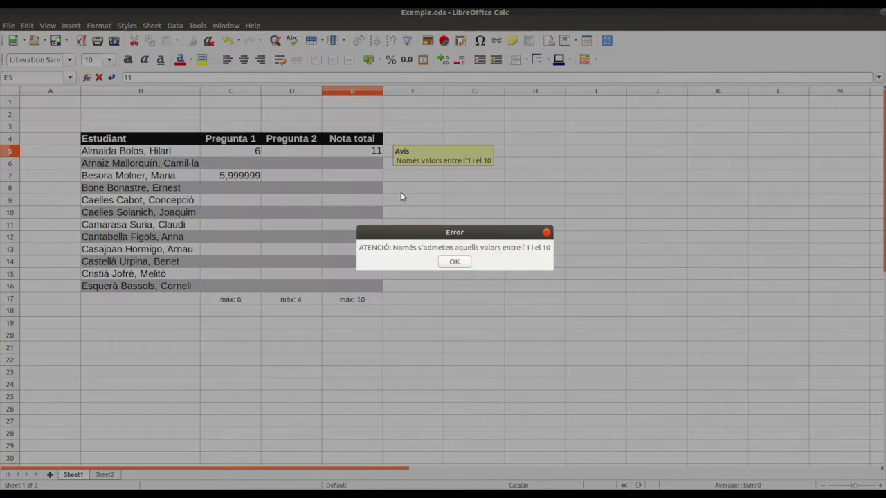
click(455, 262)
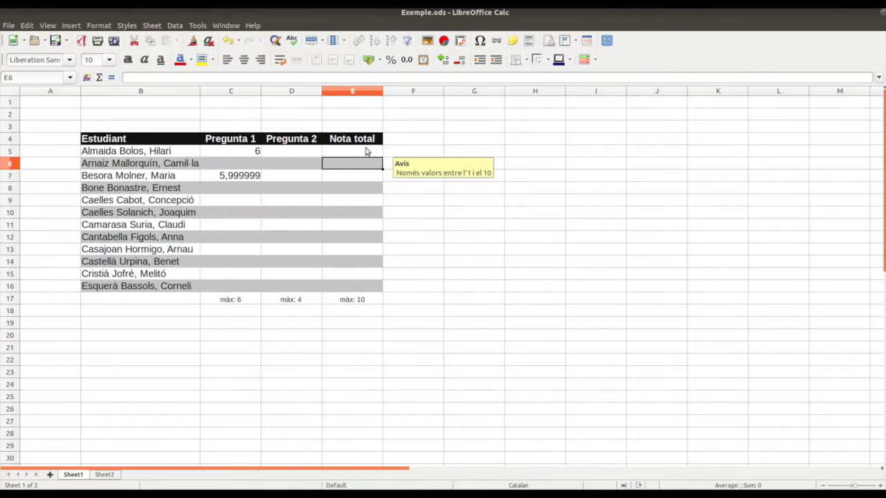
- Enter 9,9999999 as the first student's Nota total in cell E5
click(366, 150)
text(9,9999999)
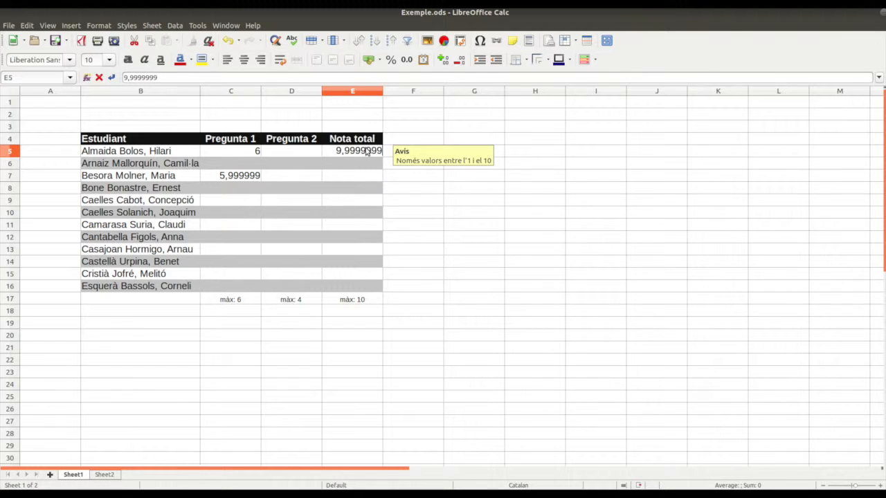
key(Return)
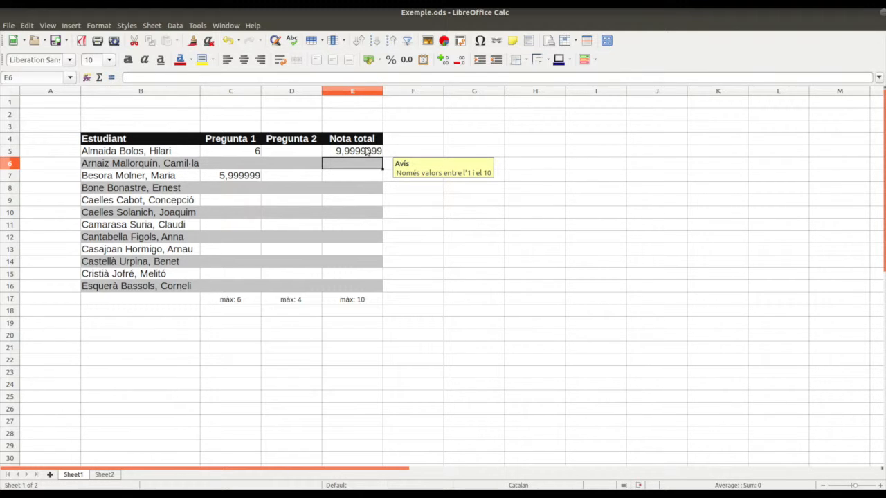
- Enter the Nota total marks 0 in E16, 3 in E14, 6 in E13 and 7 in E12
click(359, 289)
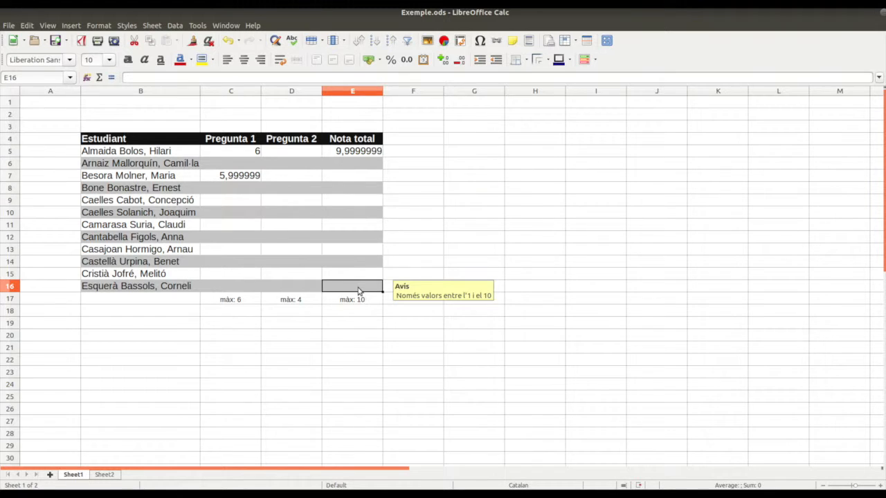
text(0)
key(Up)
key(Up)
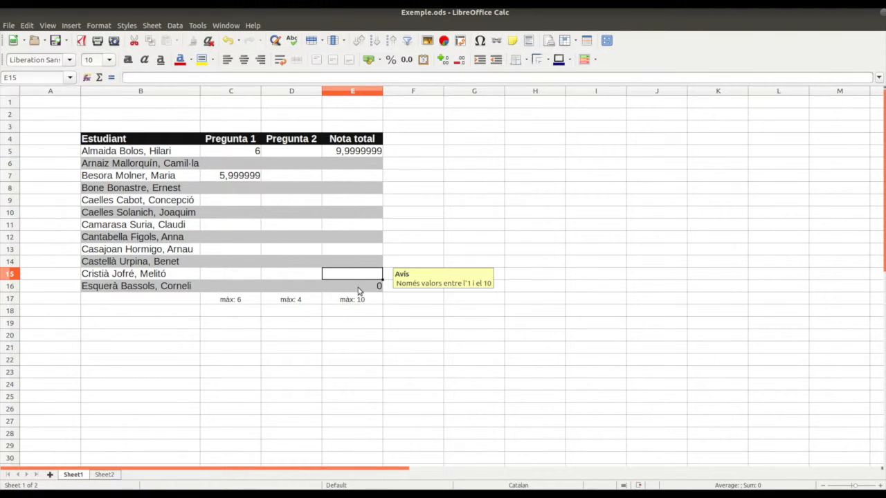
text(3)
key(Up)
text(6)
key(Up)
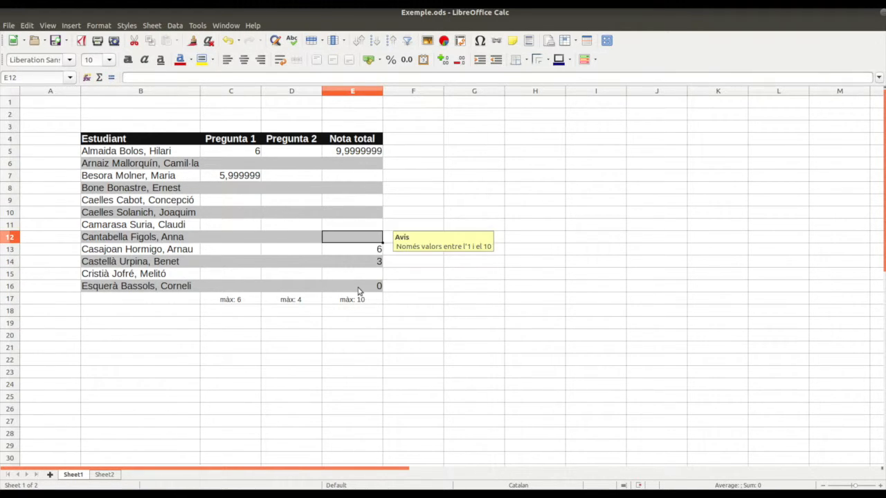
text(7)
key(Up)
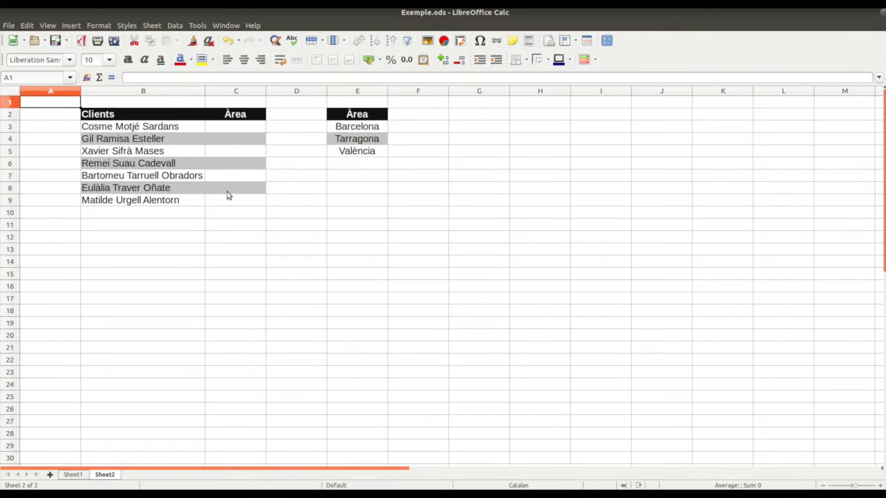
- Set the validity criteria for the clients' Àrea cells C3:C9 to allow a cell range
click(259, 131)
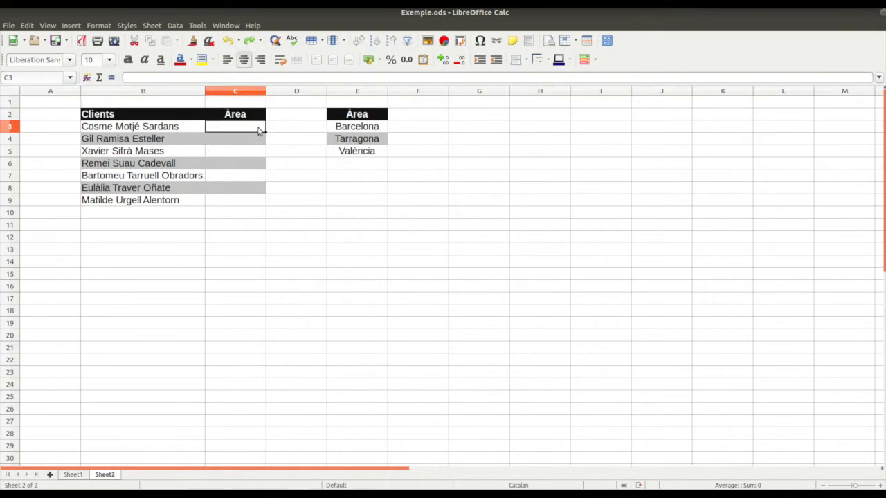
drag(259, 131, 252, 207)
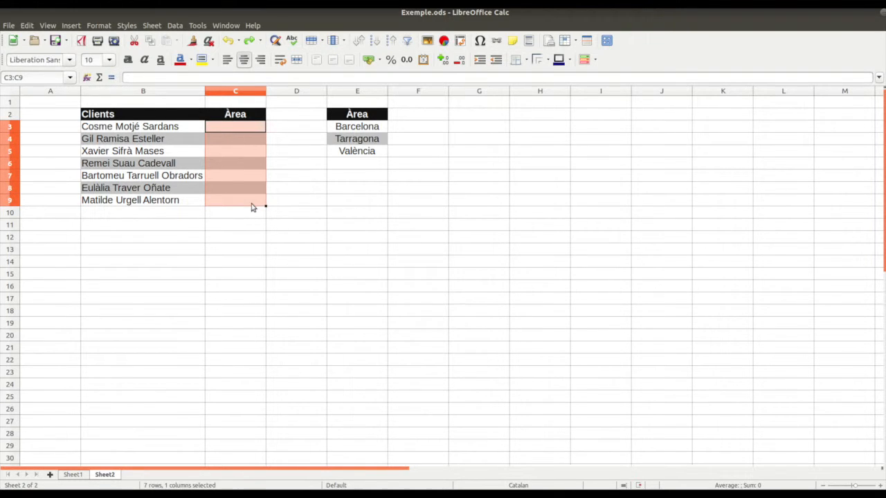
click(175, 25)
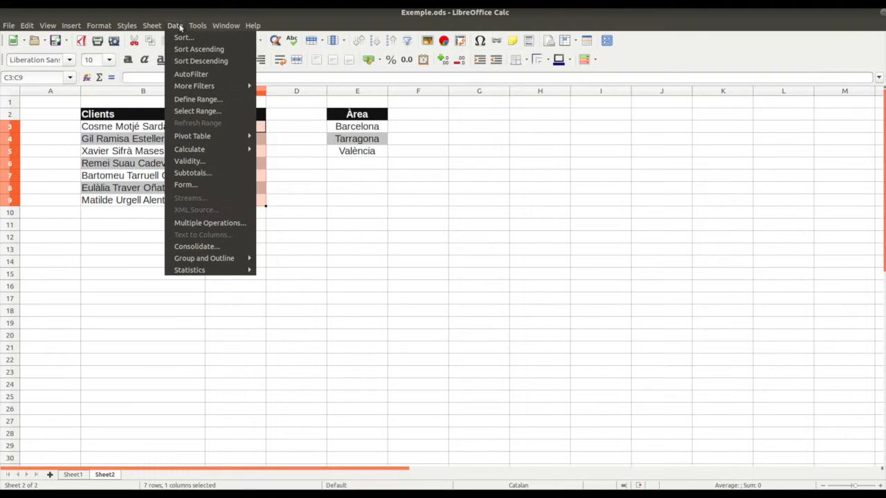
click(219, 165)
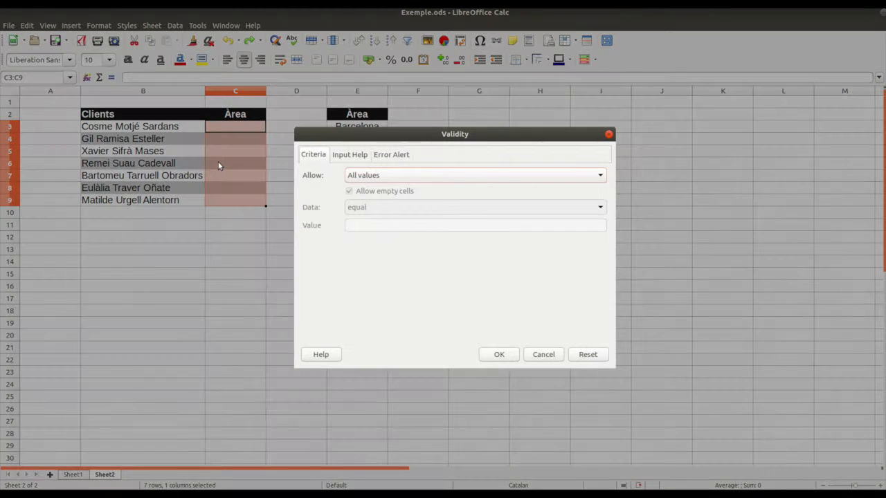
click(376, 176)
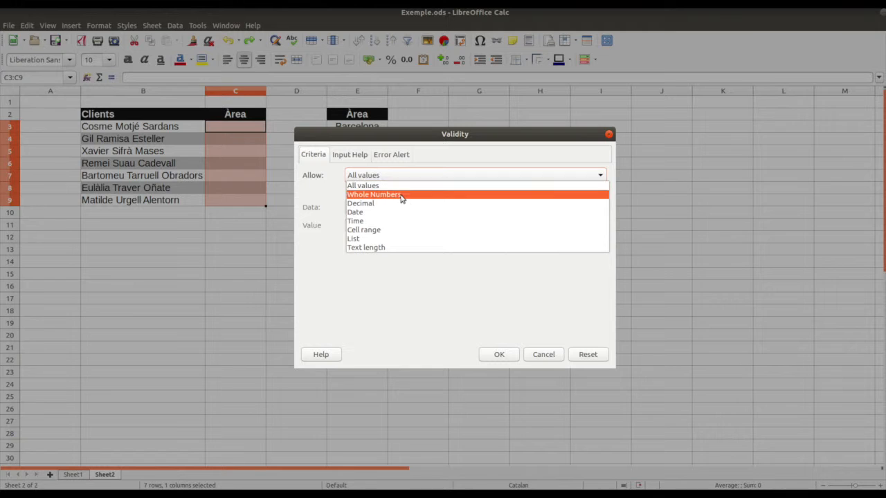
click(425, 230)
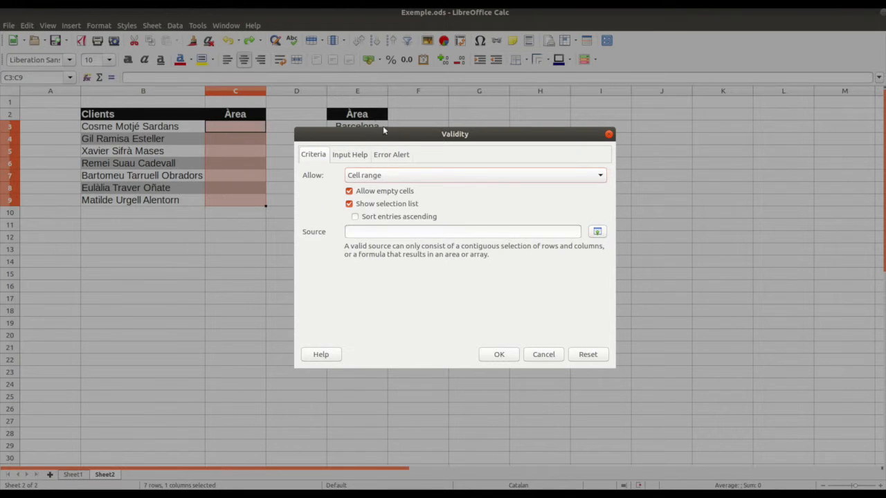
- Use the area names in E3:E5 of Sheet2 as the validity source and apply the rule
click(597, 231)
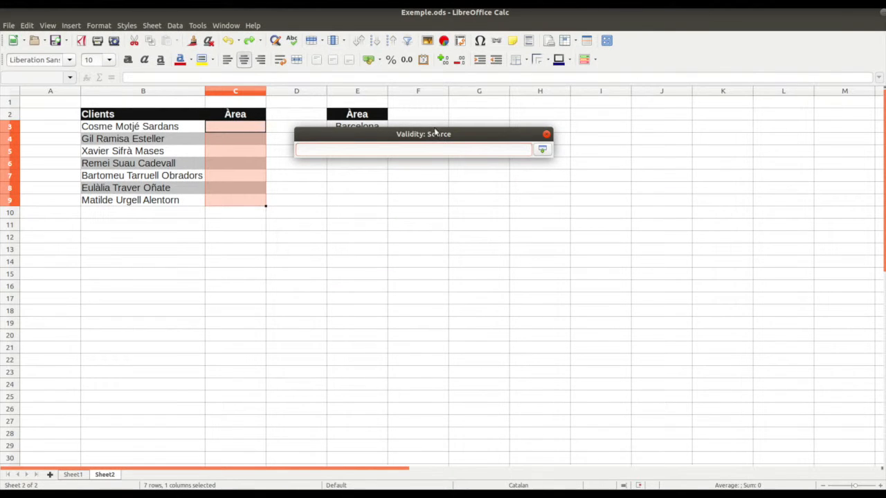
drag(439, 133, 435, 216)
drag(376, 126, 374, 155)
click(542, 235)
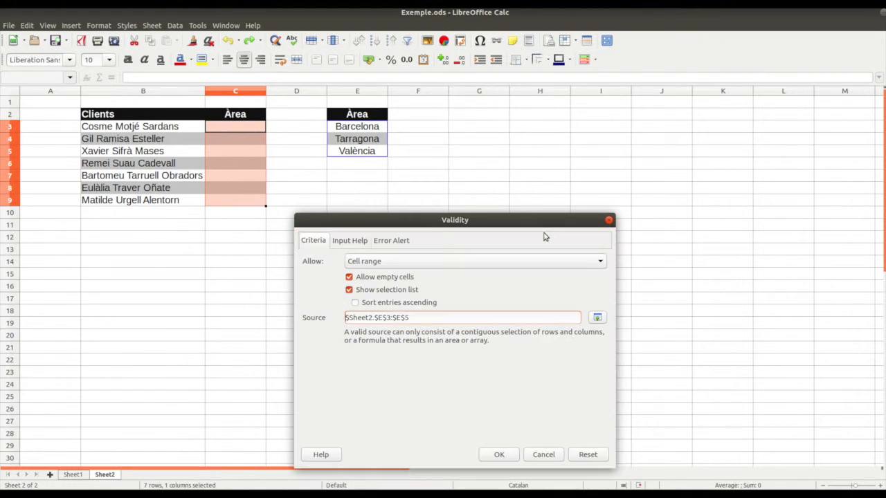
click(500, 455)
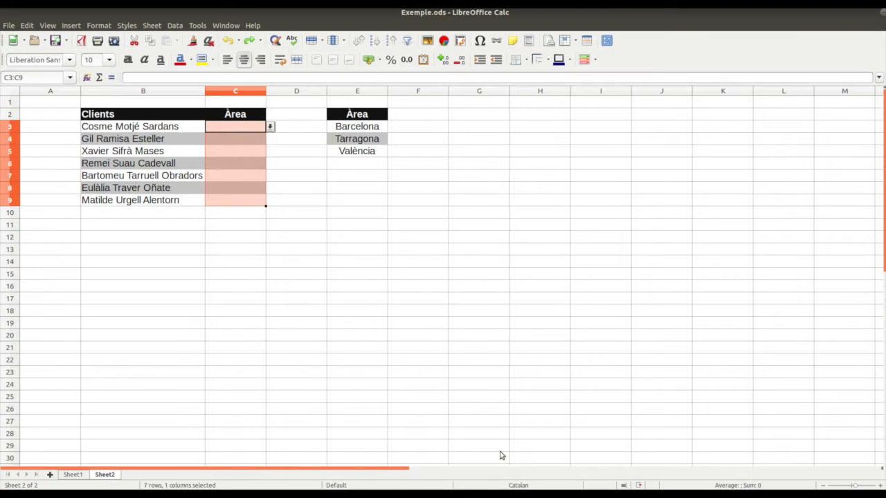
- Check the selection lists offered in the clients' Àrea cells C3 and C4 without choosing an entry
click(270, 127)
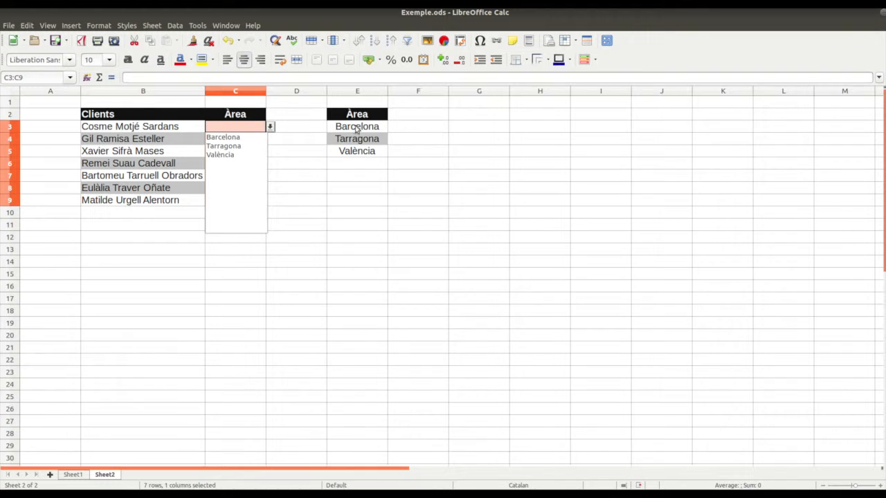
click(309, 150)
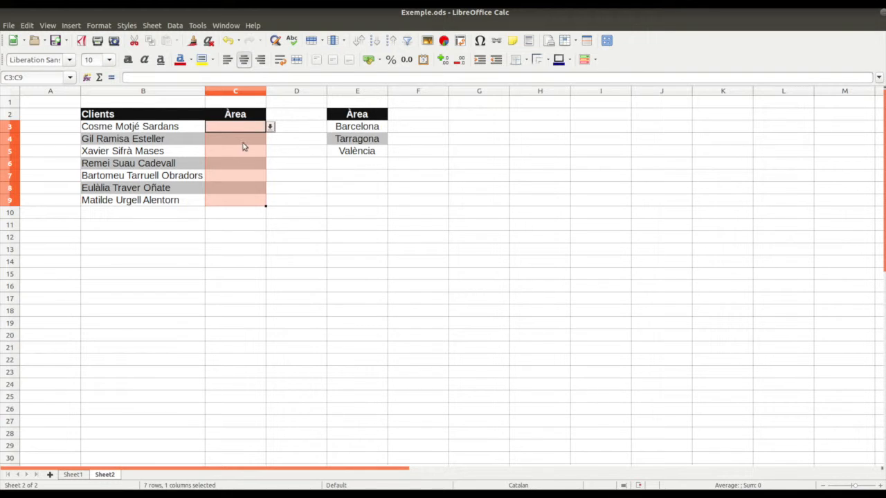
click(251, 142)
click(270, 140)
click(309, 162)
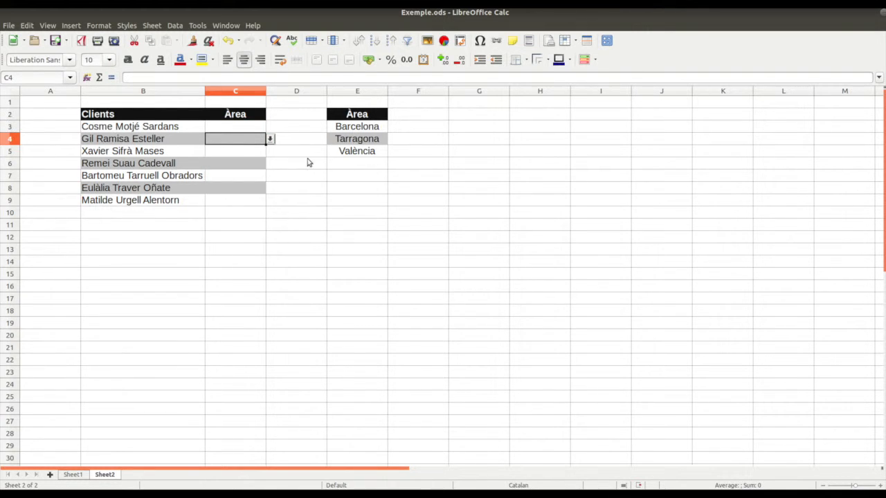
- Undo the cell range validity on the clients' Àrea cells and check cell C3 for a selection list
click(284, 152)
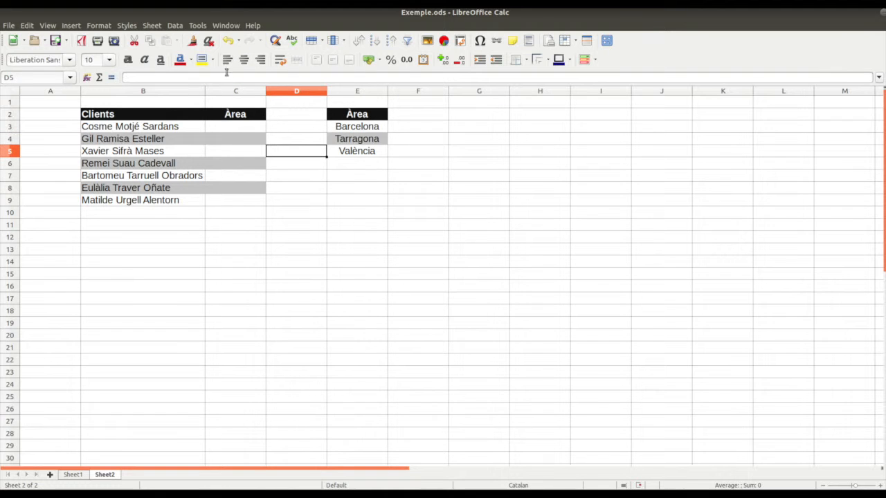
click(228, 40)
click(244, 124)
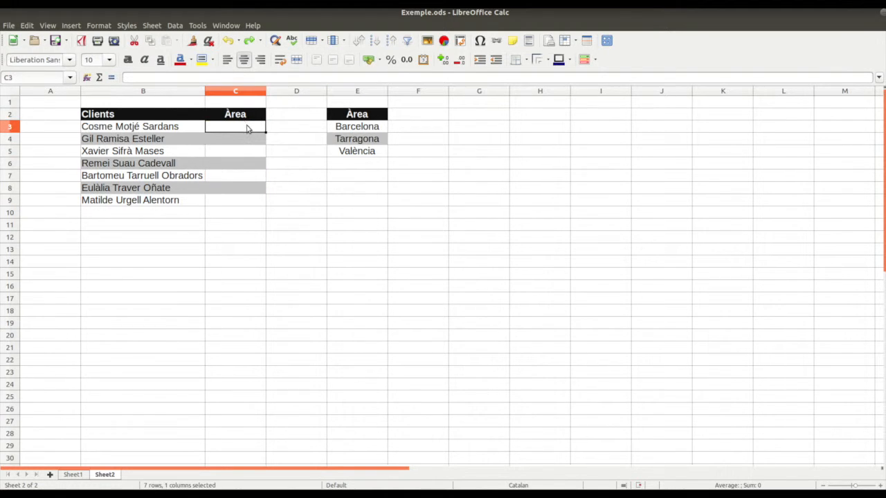
click(286, 139)
click(304, 155)
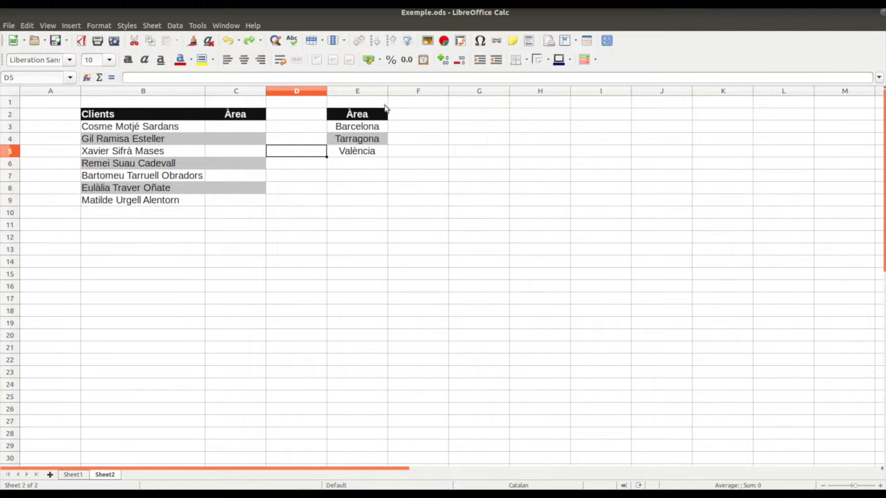
- Set the validity of the clients' Àrea cells C3:C9 to a list with the entries Barcelona, Tarragona and València
click(254, 132)
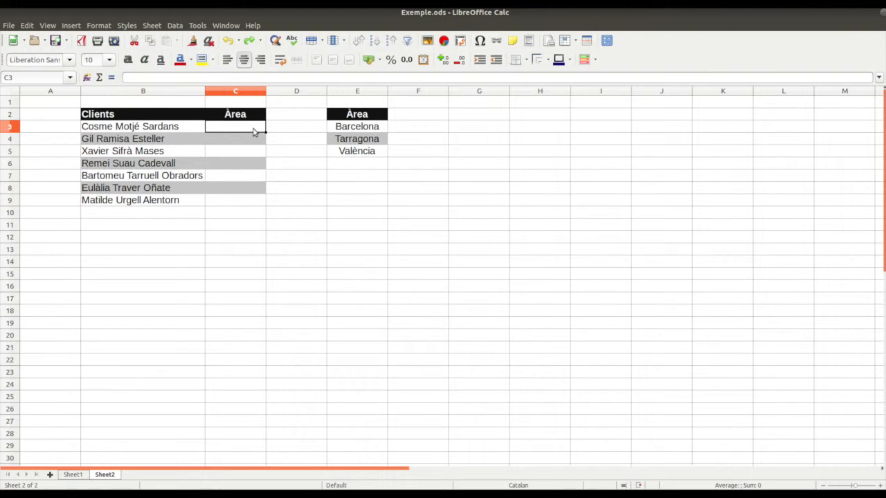
drag(254, 132, 254, 205)
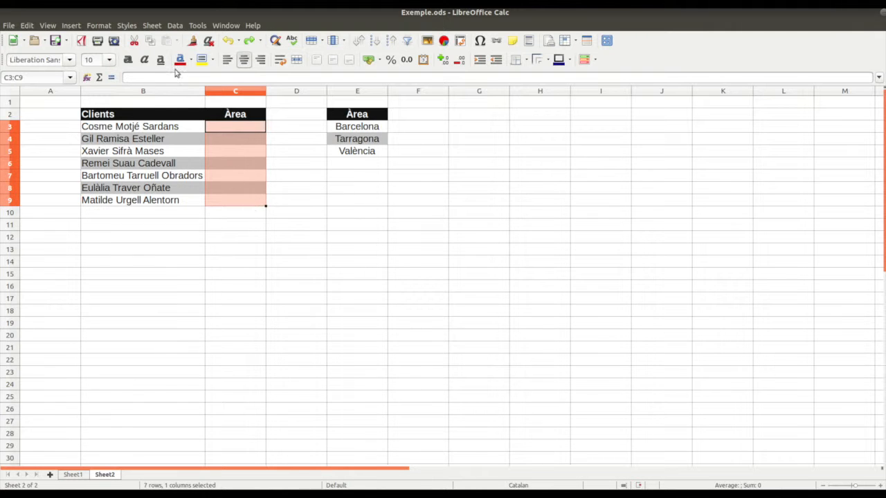
click(175, 26)
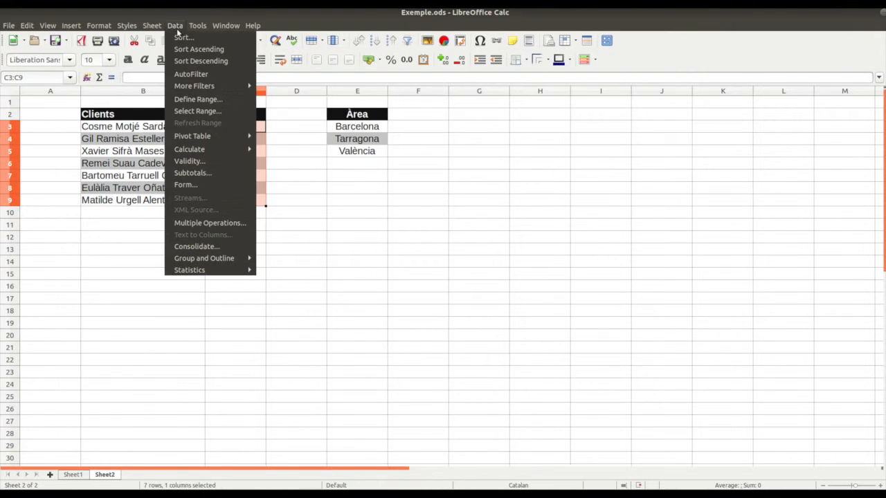
click(225, 164)
click(388, 177)
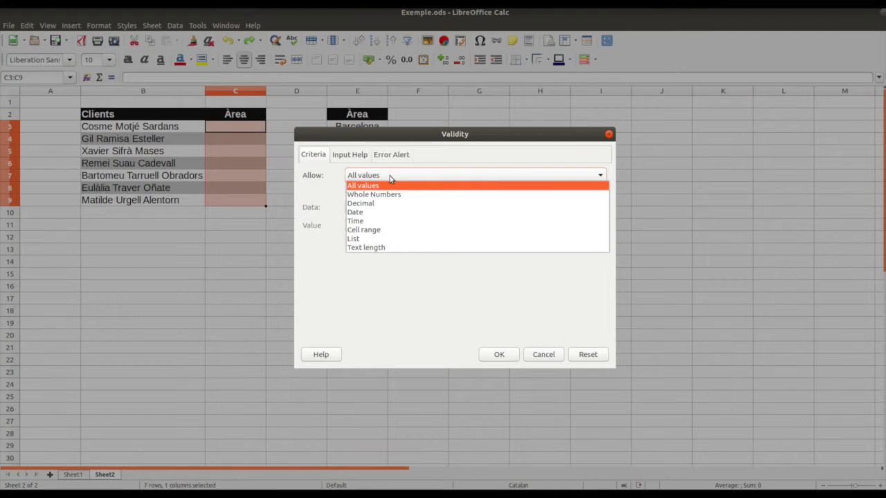
click(397, 242)
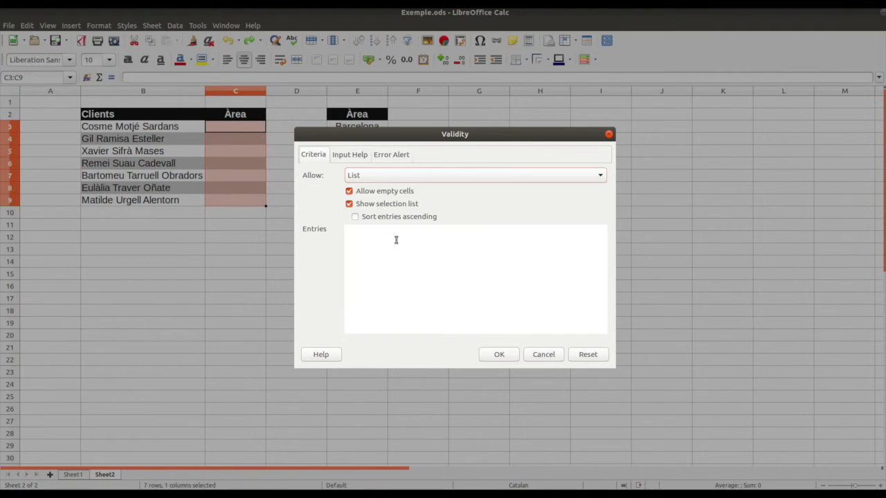
click(389, 240)
text(Barcelona Tarragona València)
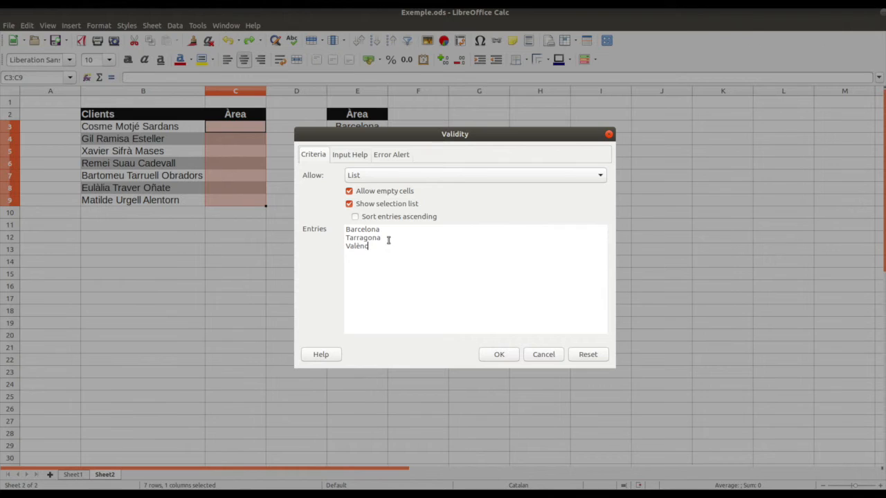
- Review the input help and error alert settings for the Àrea cells, and apply the list validity
click(350, 155)
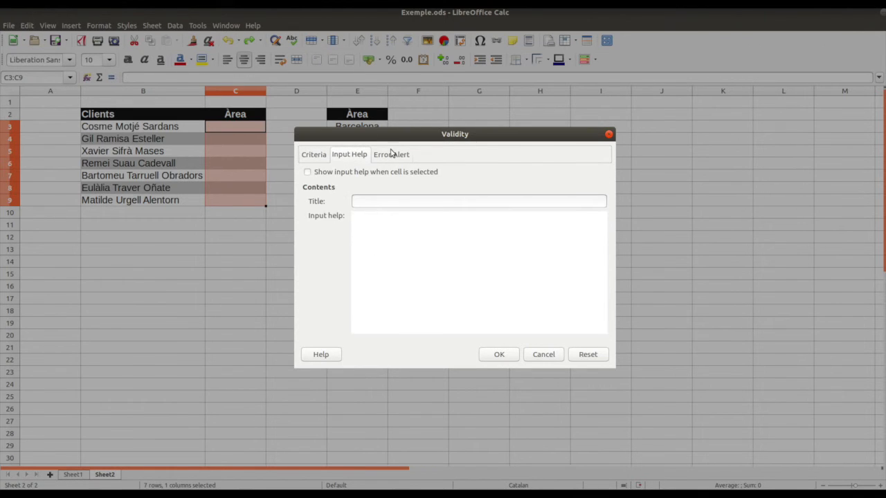
click(392, 154)
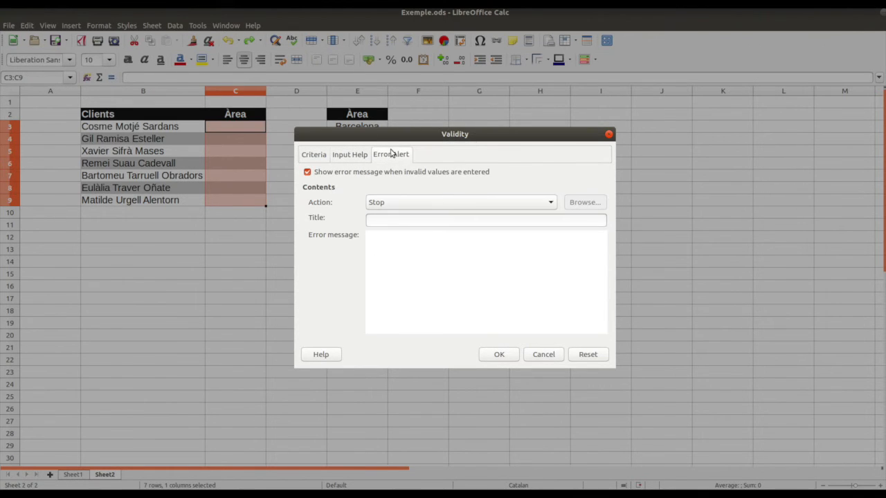
click(342, 157)
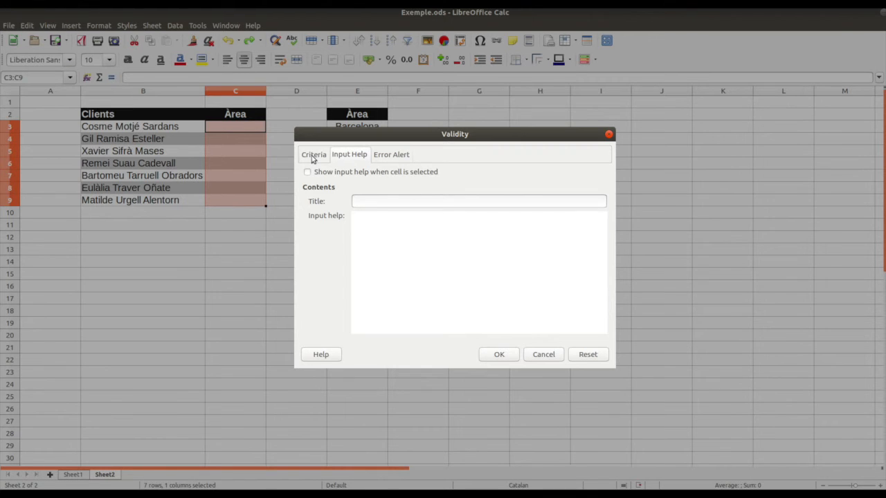
click(312, 156)
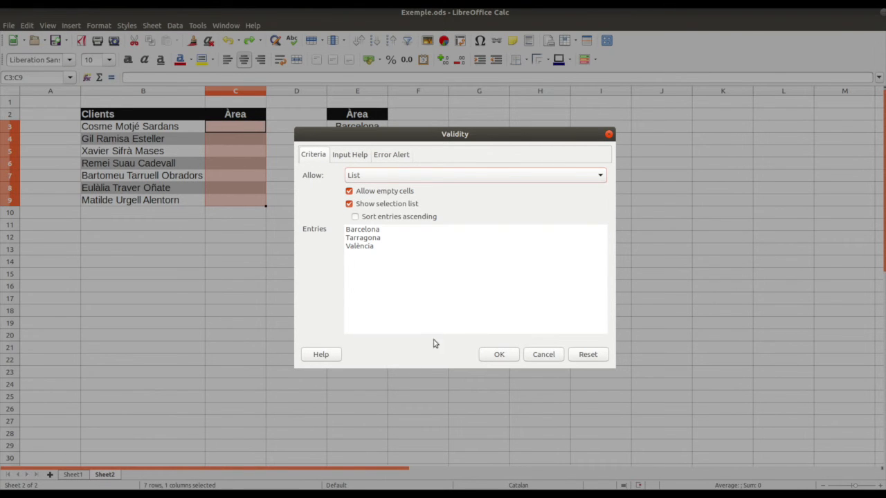
click(498, 355)
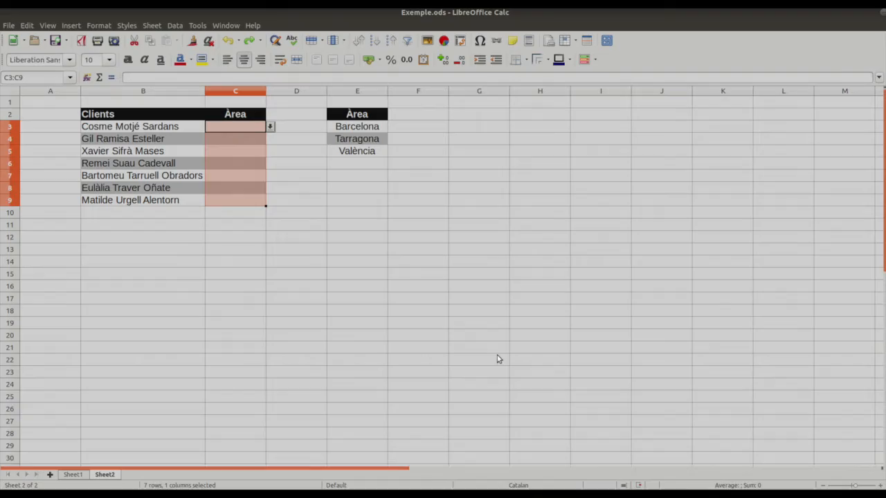
- Choose Tarragona for the first client in C3 and València for the second client in C4 from their selection lists
click(348, 271)
click(258, 129)
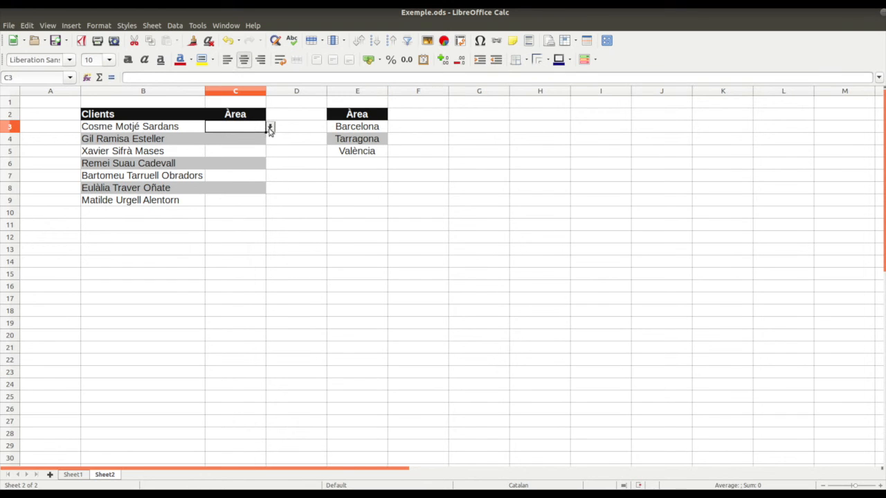
click(269, 127)
click(241, 146)
click(253, 143)
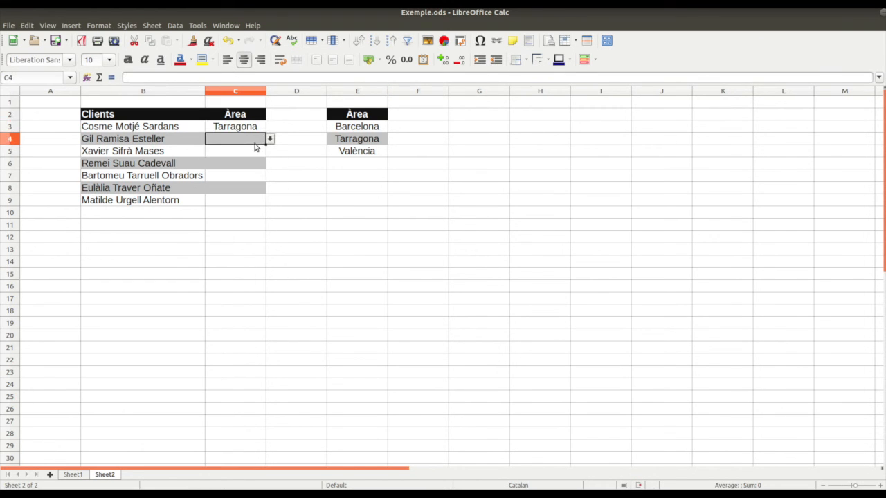
click(270, 139)
key(Escape)
click(253, 166)
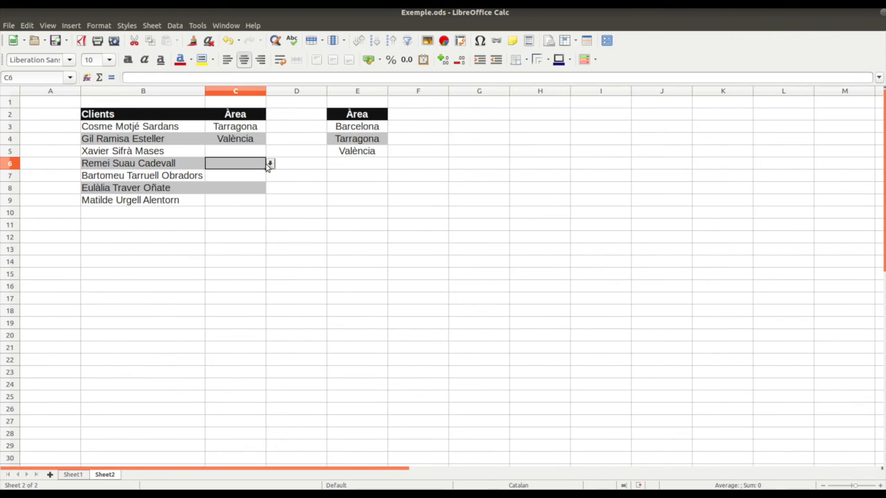